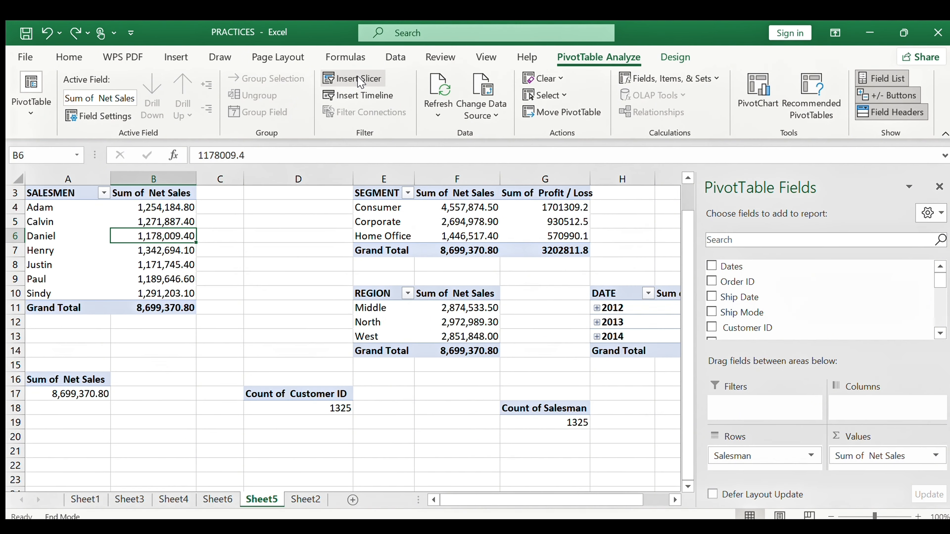
Insert a Designation slicer, shrink it to 1.09" tall, and place it above the DATE pivot
left_click(360, 80)
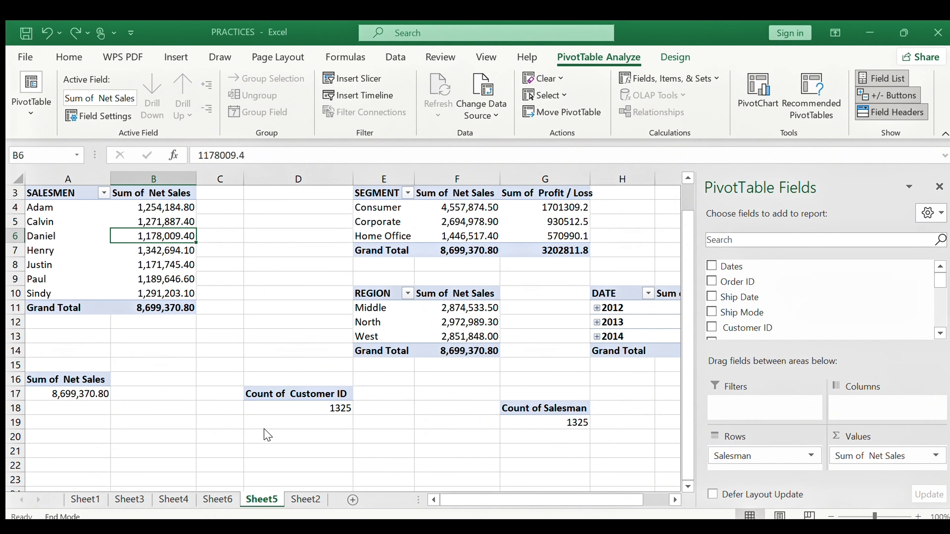
left_click(242, 431)
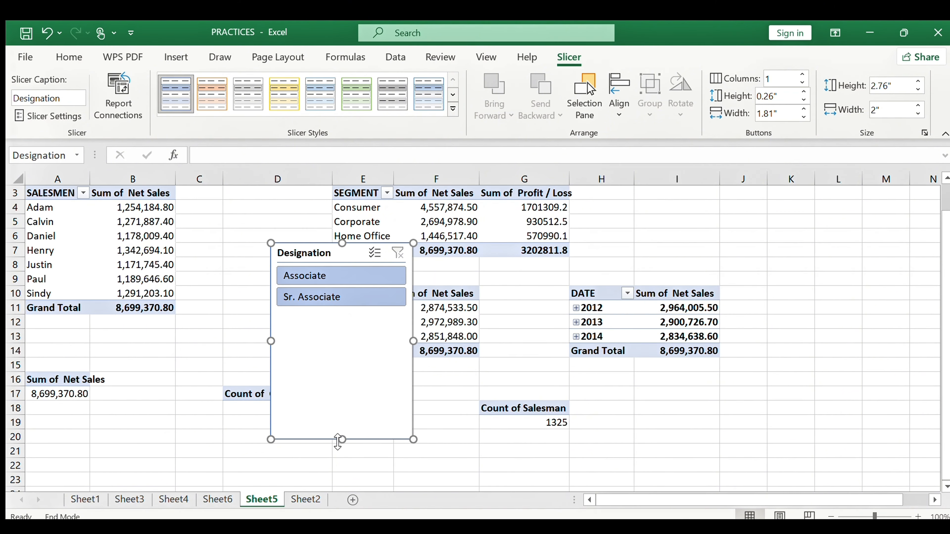
left_click_drag(341, 439, 342, 321)
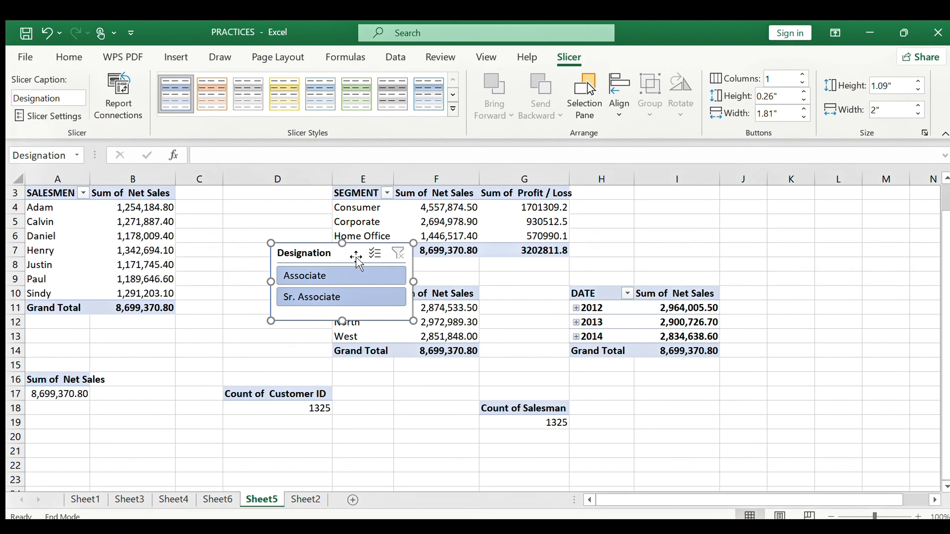
left_click_drag(354, 255, 684, 202)
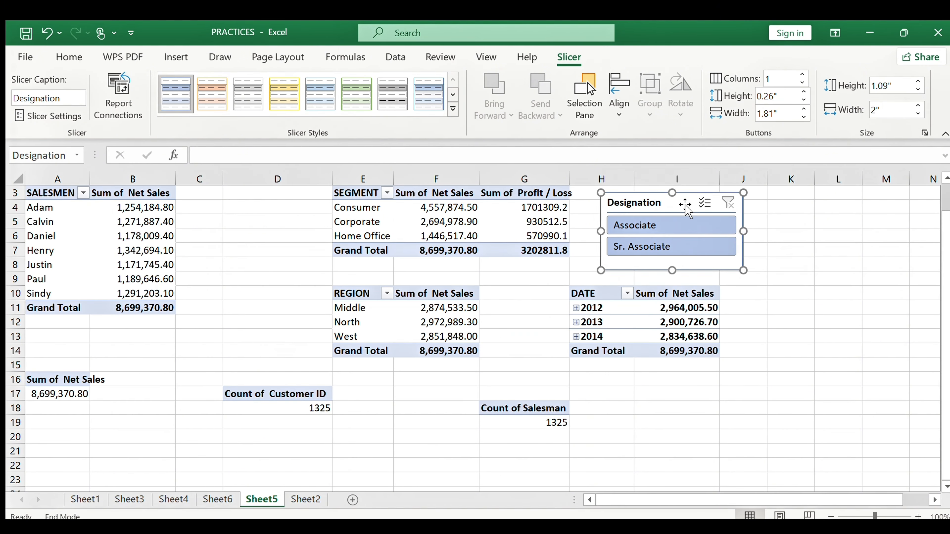
Test the Designation slicer on the SALESMEN pivot: Associate, then Sr. Associate, then Associate again
left_click(641, 230)
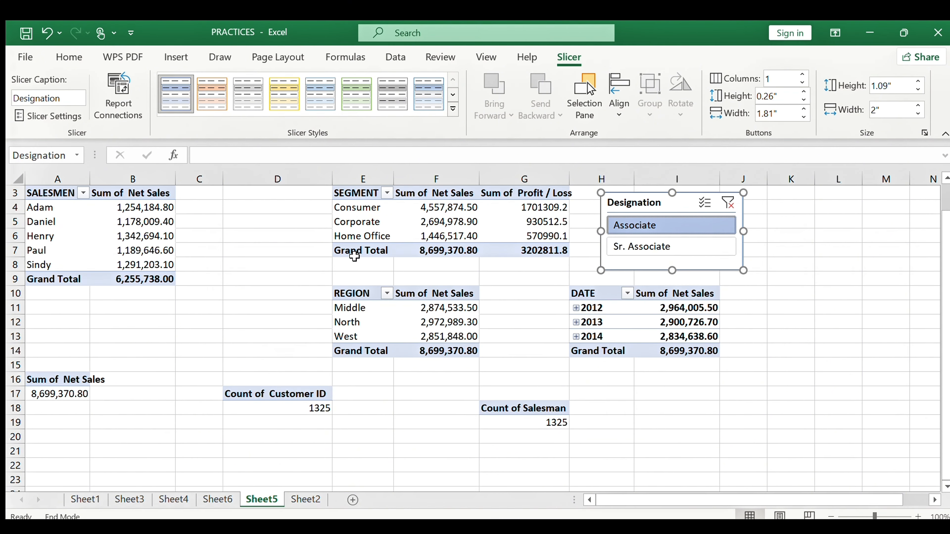
left_click(635, 248)
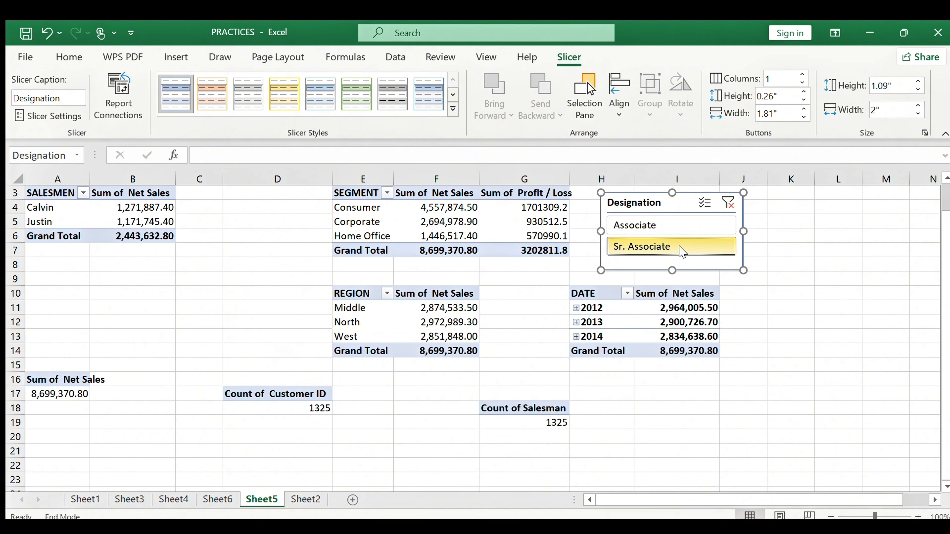
left_click(663, 226)
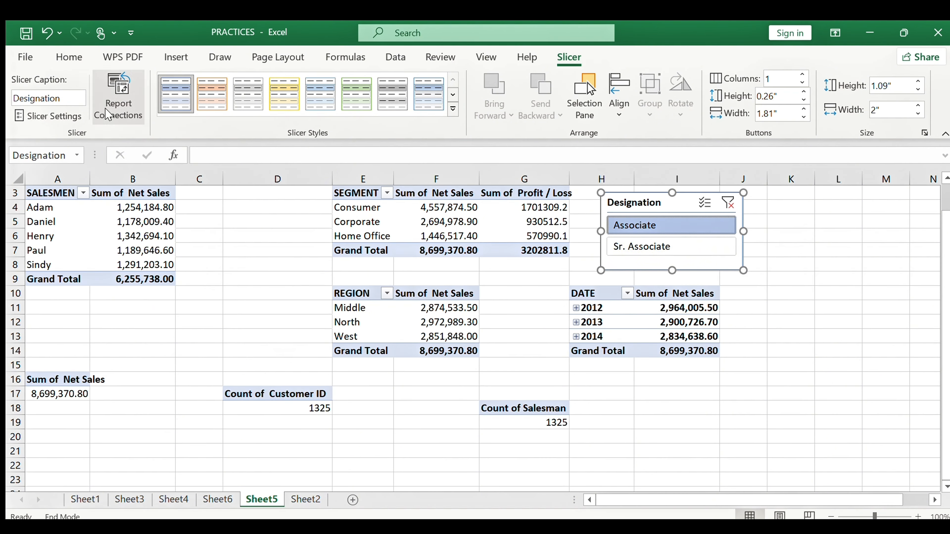
Connect the Designation slicer to all pivot tables through Report Connections
left_click(125, 110)
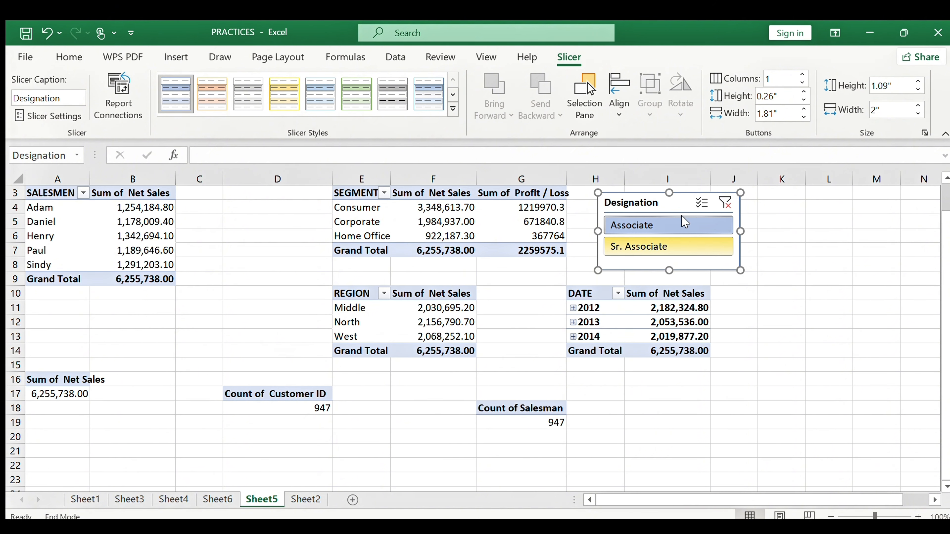
Check the Associate and Sr. Associate filters, then clear the Designation filter and select cell B10
left_click(721, 205)
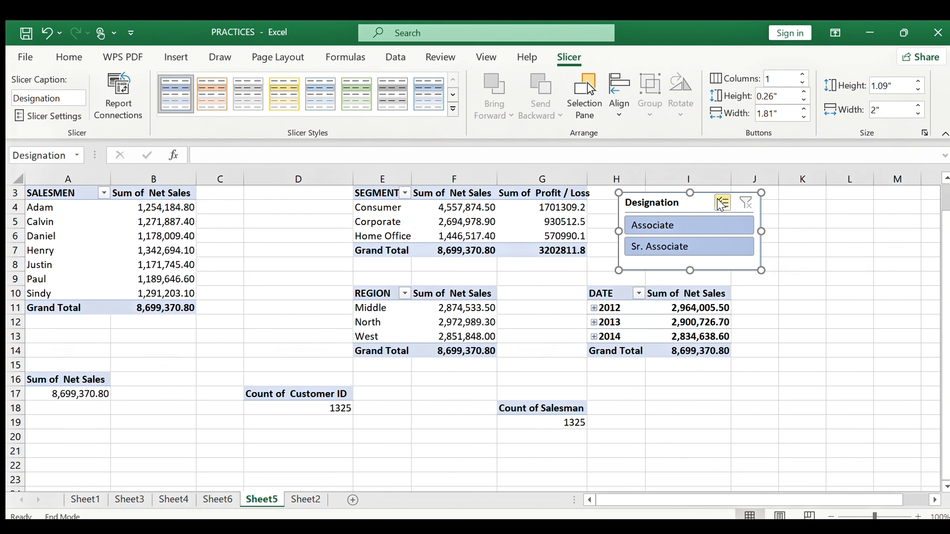
left_click(655, 226)
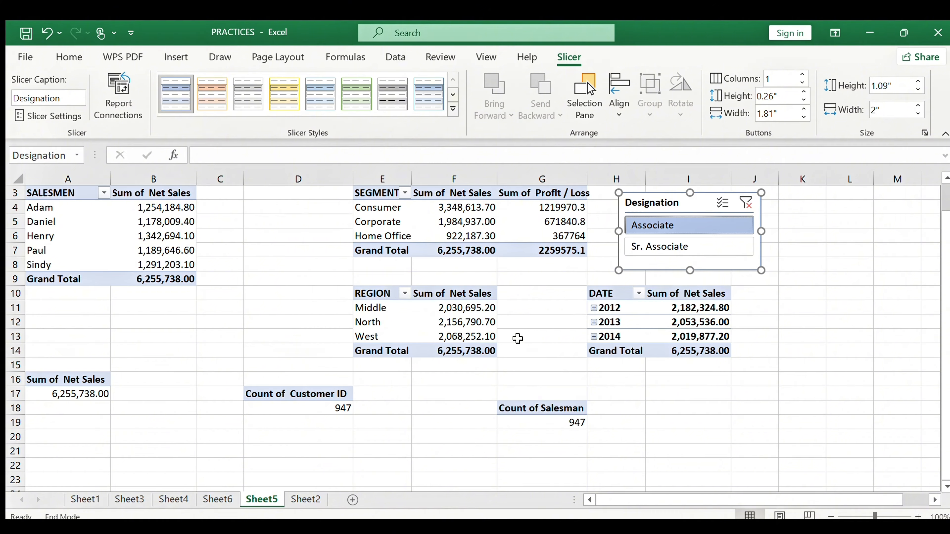
left_click(699, 246)
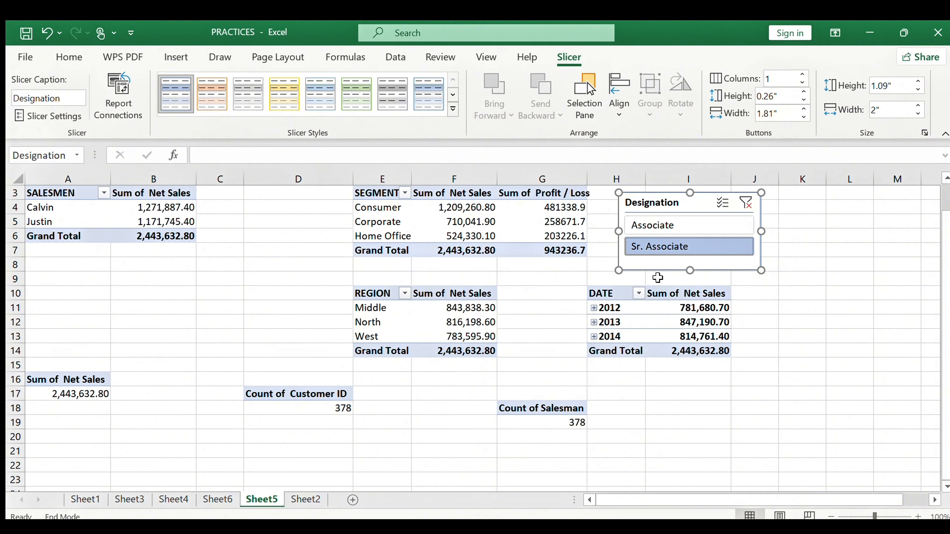
left_click(745, 204)
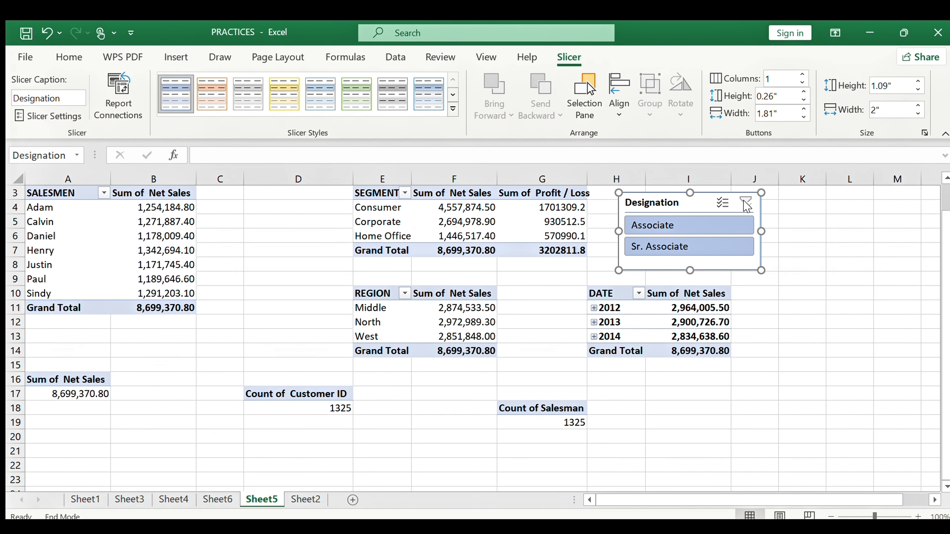
left_click(145, 292)
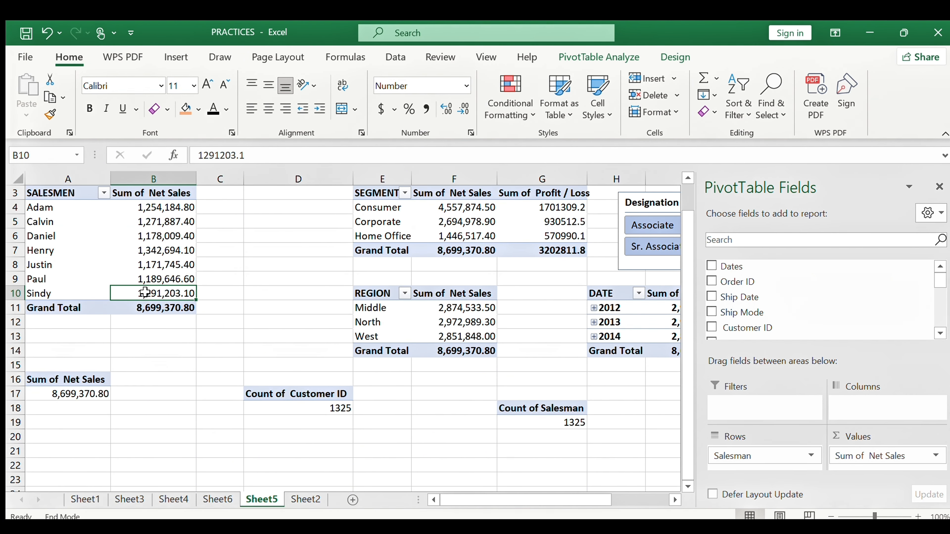
Insert a Ship Mode slicer from PivotTable Analyze and shorten it
left_click(583, 54)
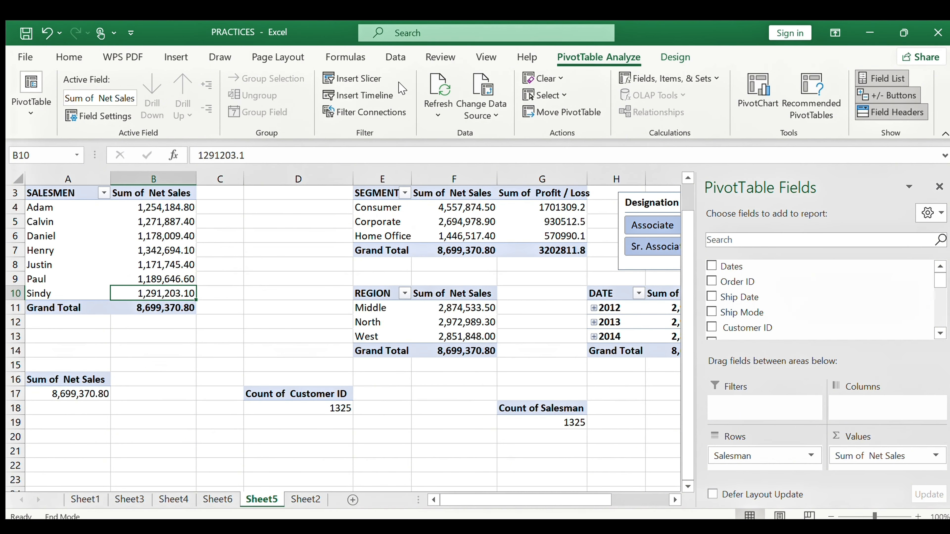
left_click(373, 76)
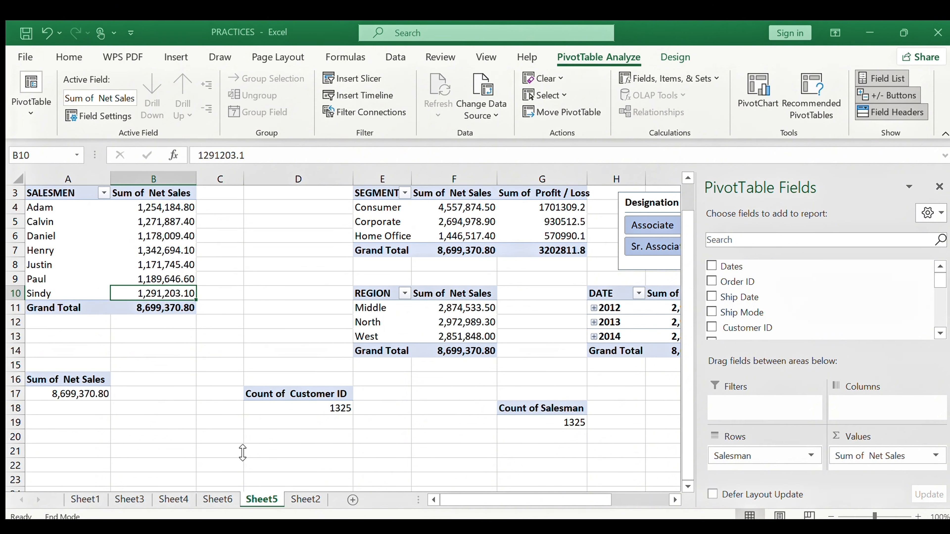
left_click(239, 427)
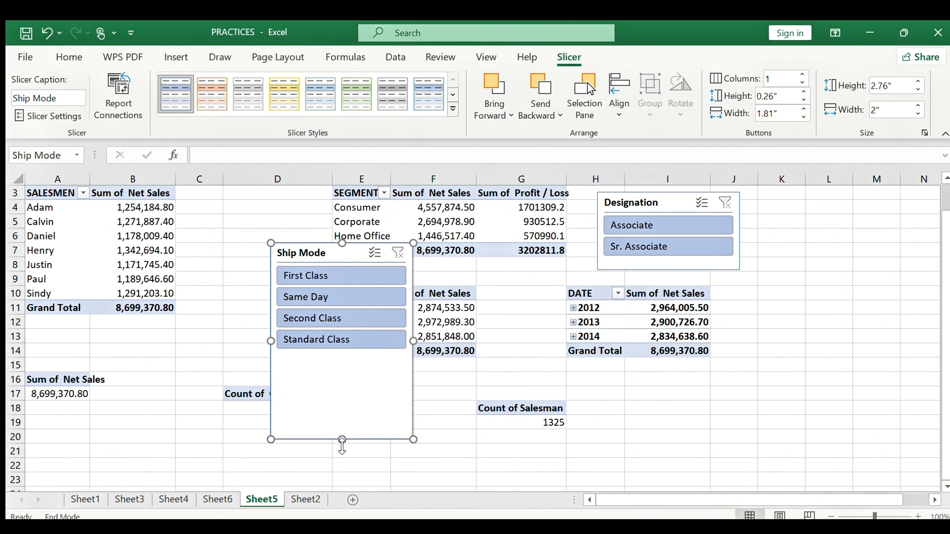
left_click_drag(342, 440, 342, 372)
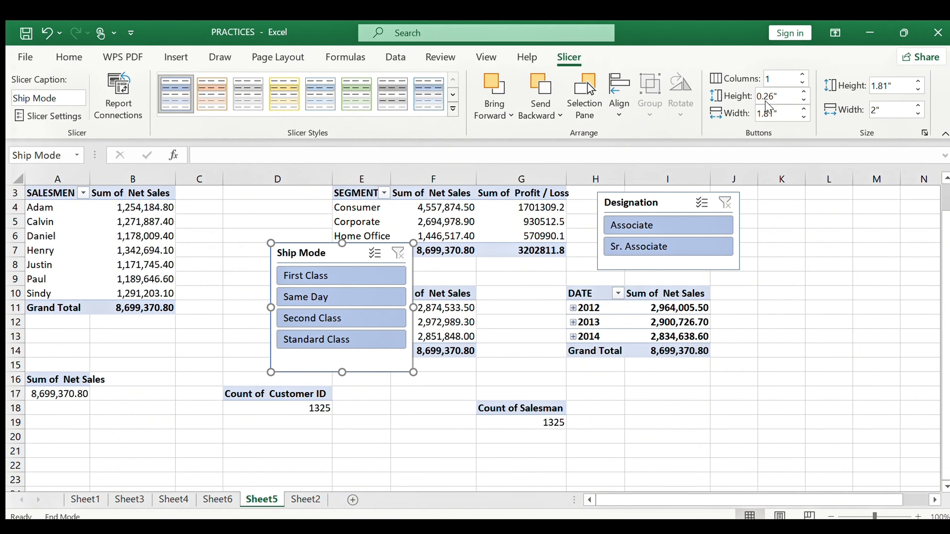
Set the Ship Mode slicer to 2 columns, fit it beside the DATE pivot, and select First Class
left_click(801, 74)
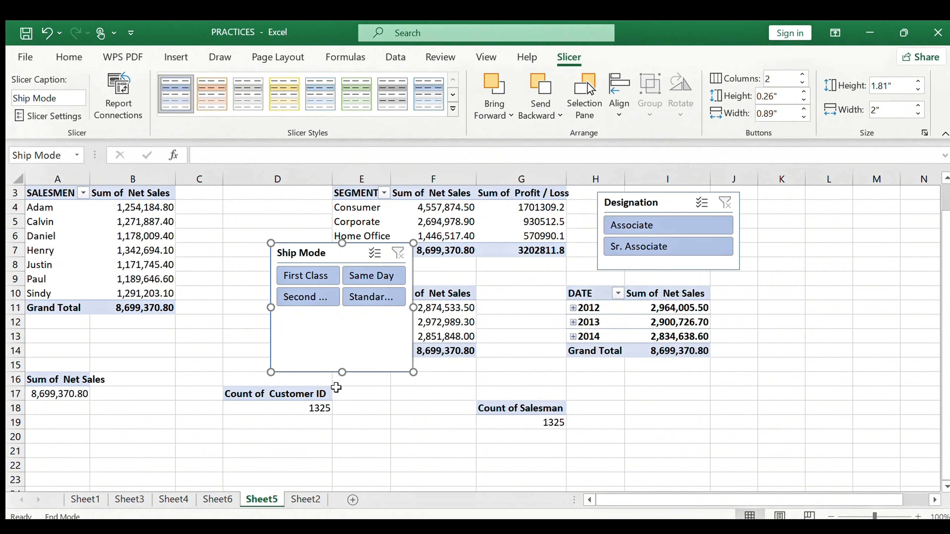
left_click_drag(342, 372, 342, 316)
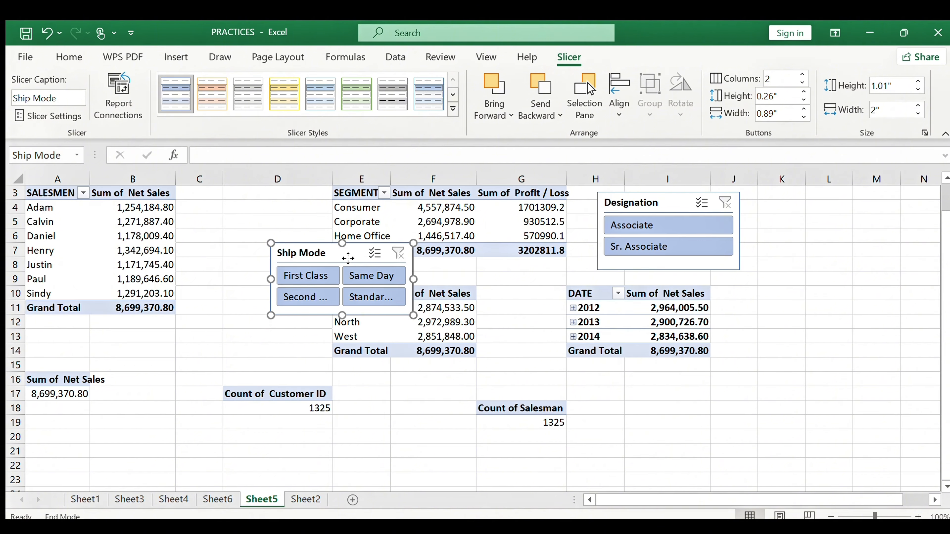
left_click_drag(360, 271, 821, 319)
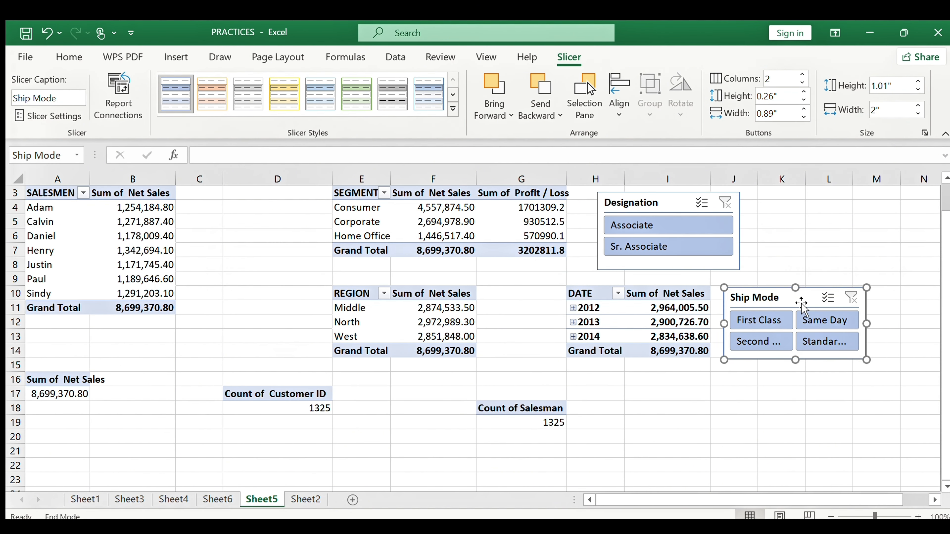
left_click(761, 319)
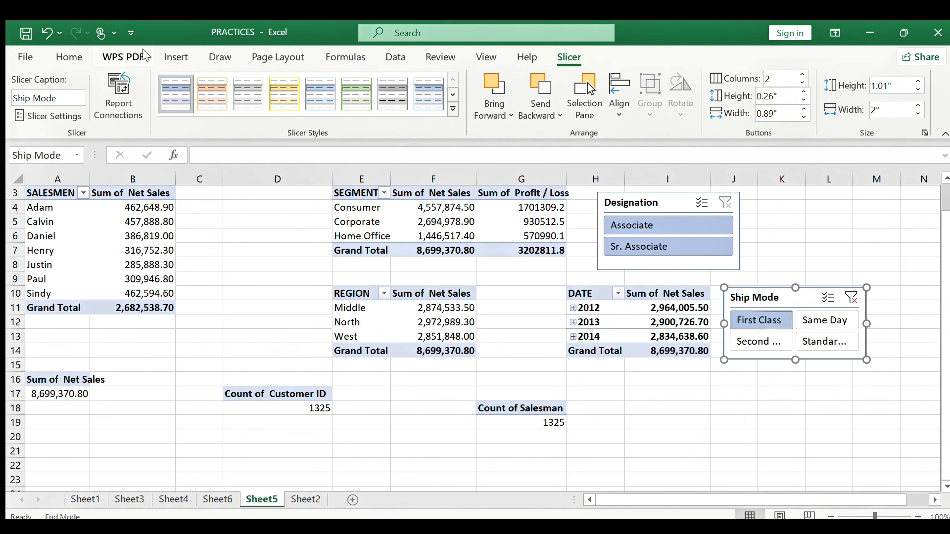
Connect the Ship Mode slicer to all pivot tables through Report Connections
left_click(117, 97)
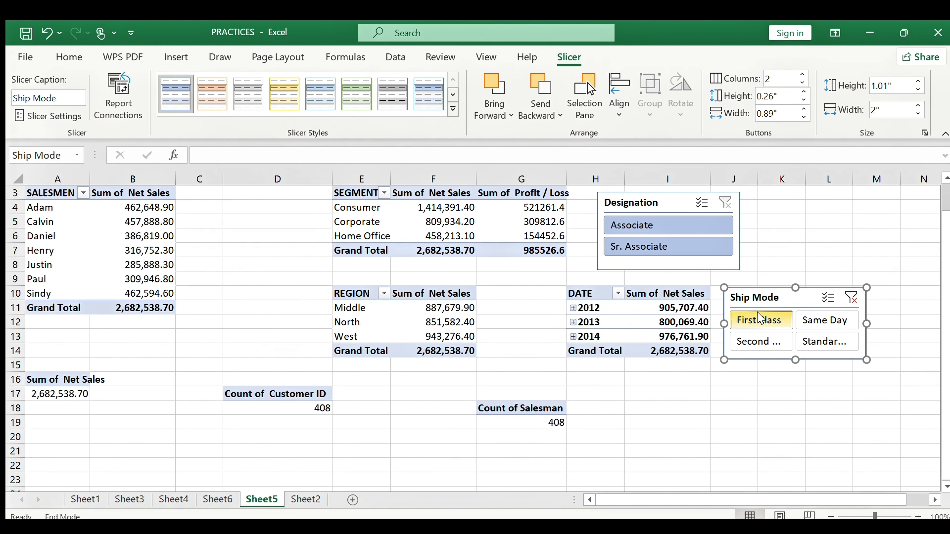
Try Second Class, Same Day, Standard Class, First Class with Associate and Sr. Associate filters
left_click(752, 344)
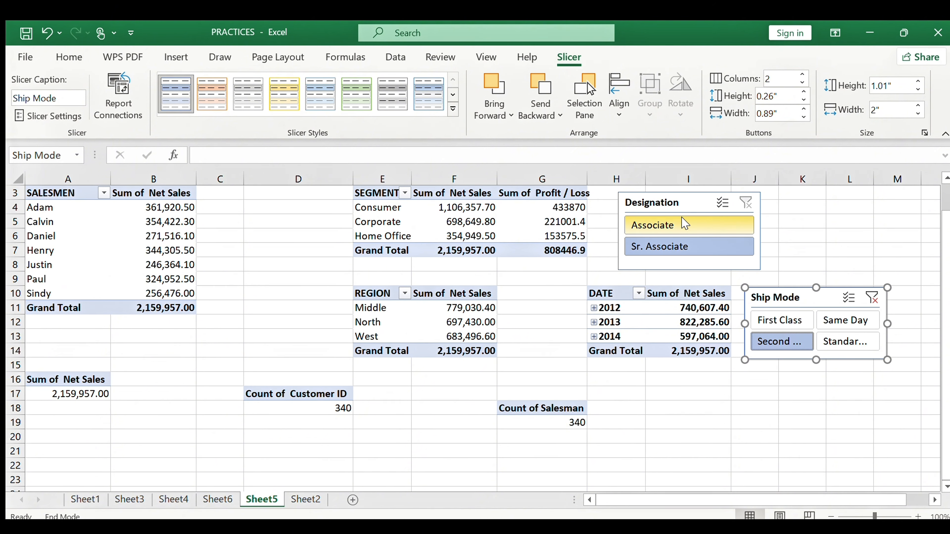
left_click(684, 225)
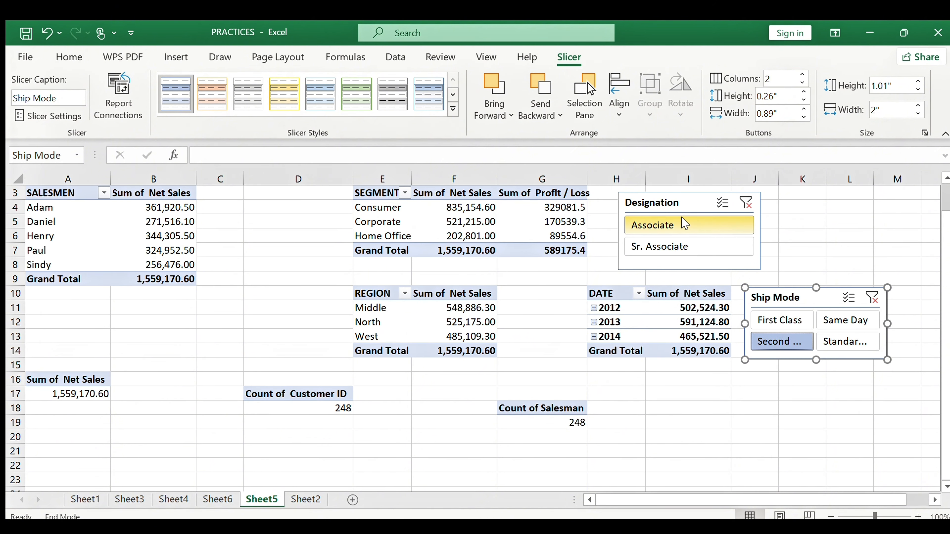
left_click(843, 323)
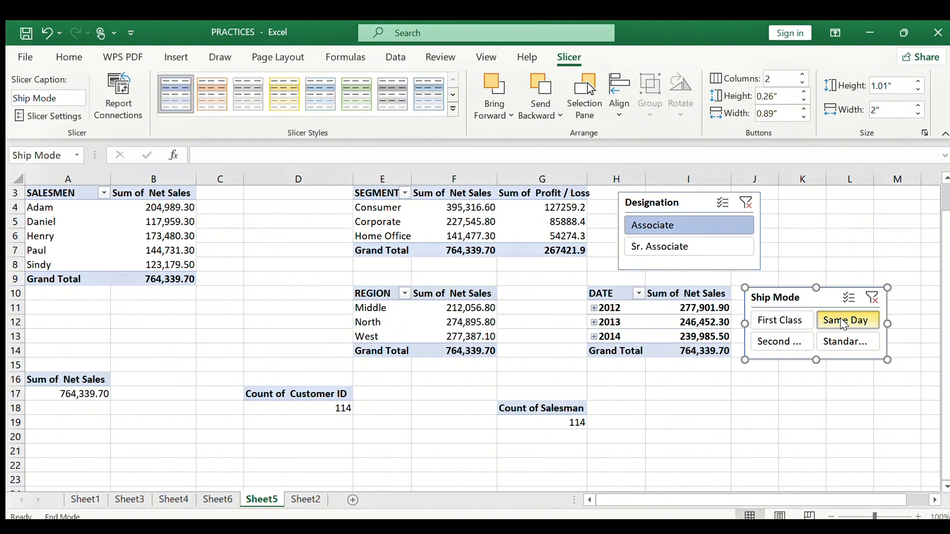
left_click(849, 341)
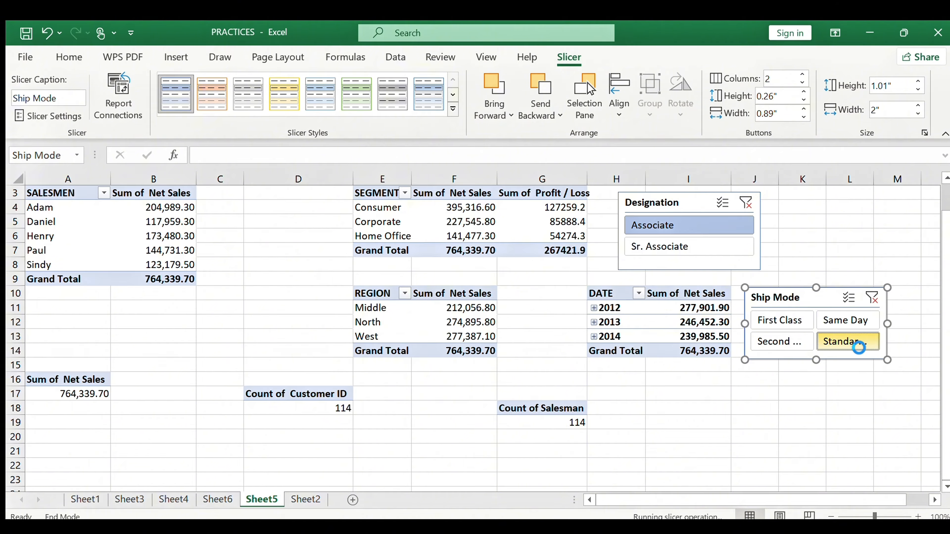
left_click(784, 320)
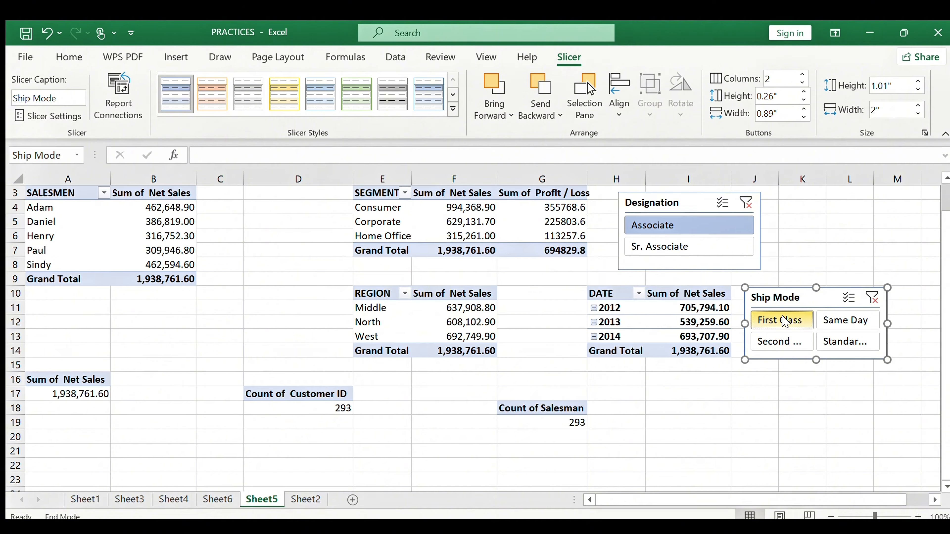
left_click(711, 246)
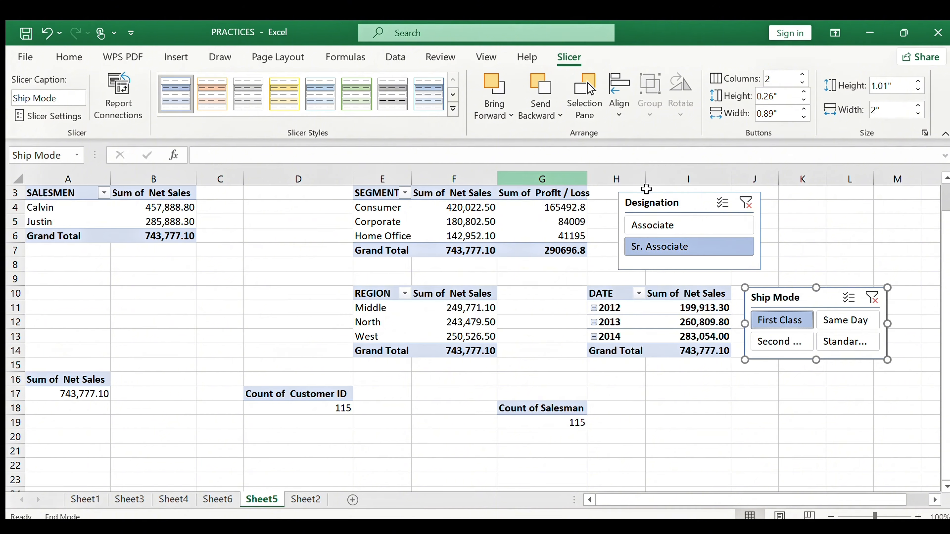
Clear both the Designation and Ship Mode filters, then select cell B6 in the pivot
left_click(745, 203)
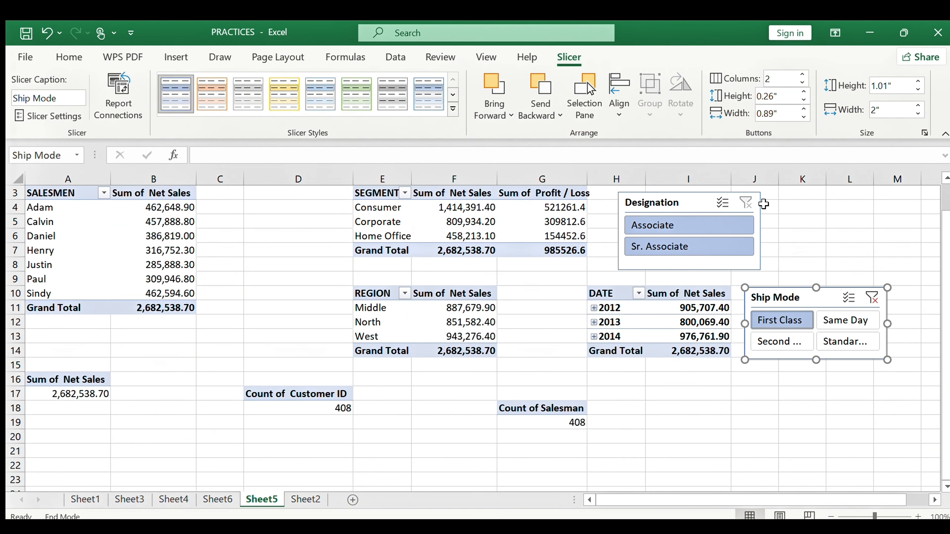
left_click(872, 298)
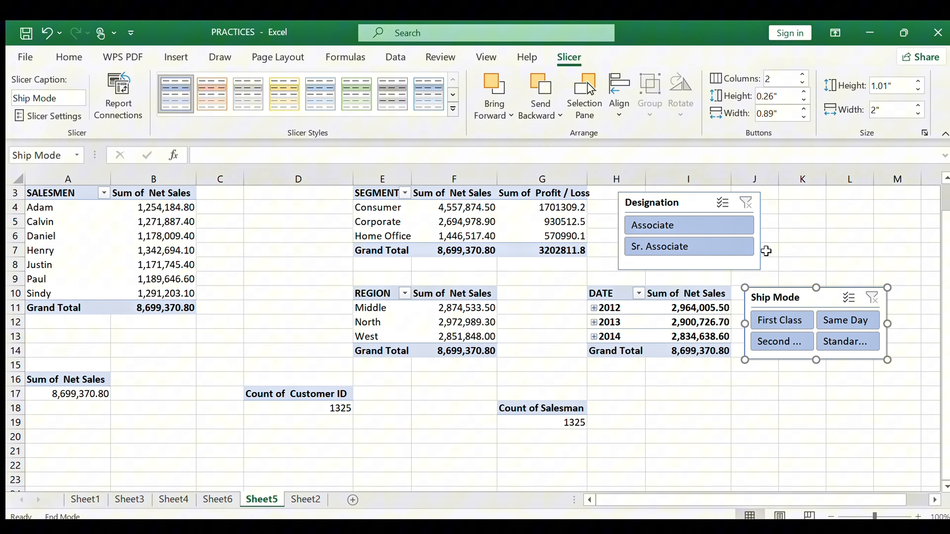
left_click(135, 232)
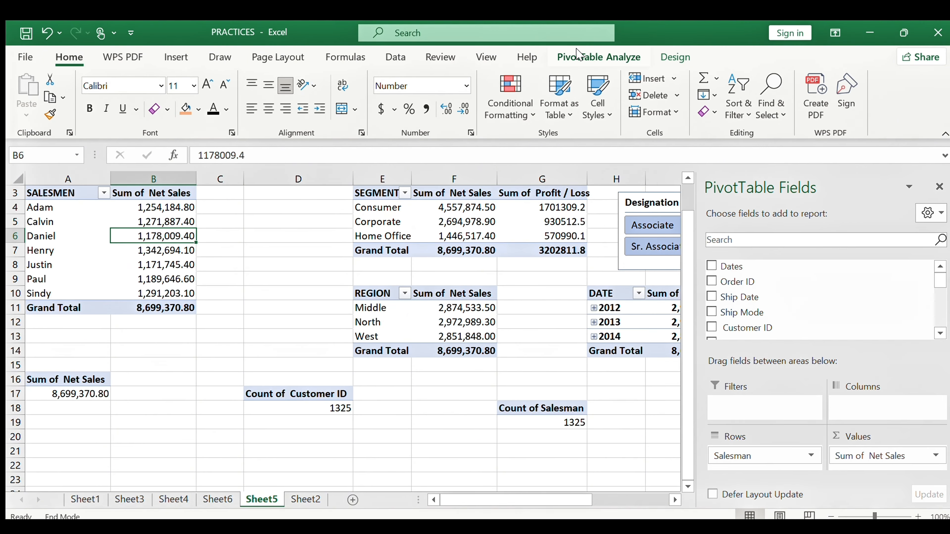
Insert a Ship Date timeline for the pivot data
left_click(579, 55)
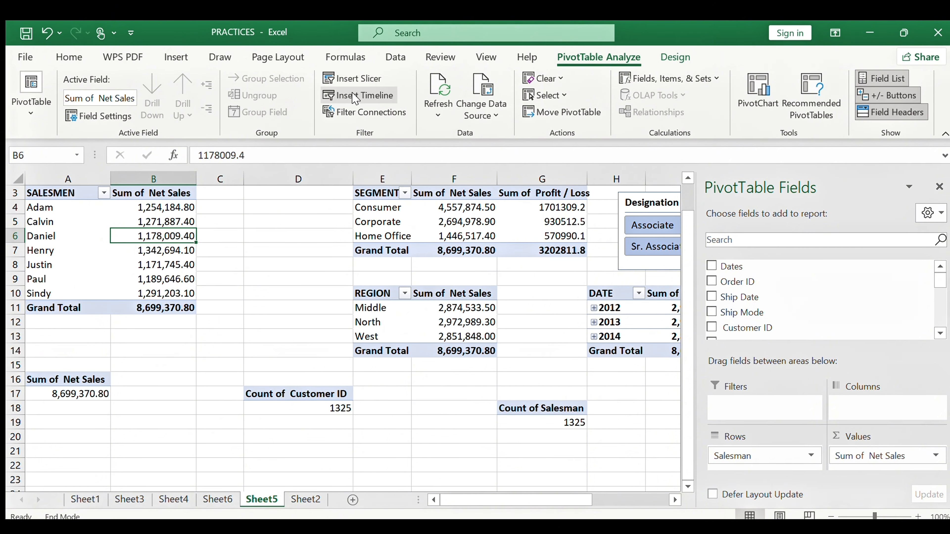
left_click(355, 97)
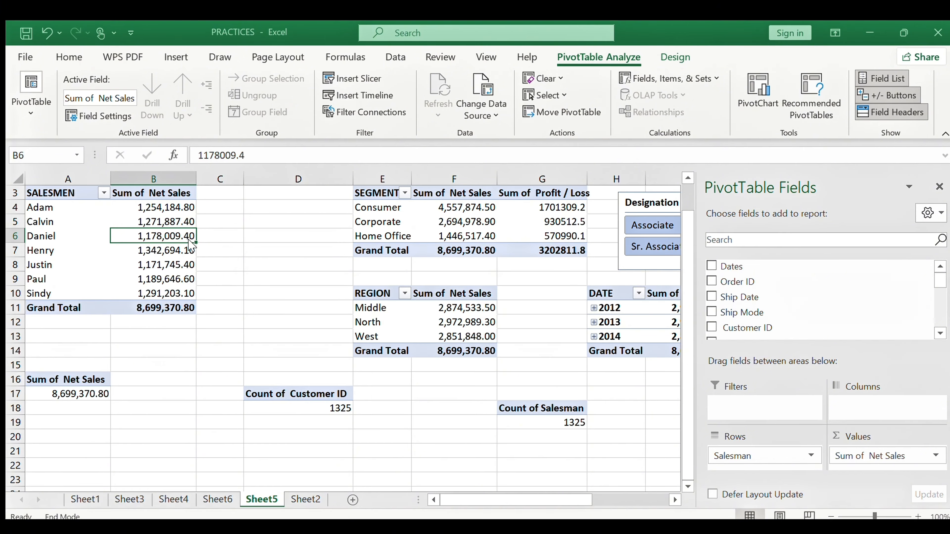
left_click(232, 375)
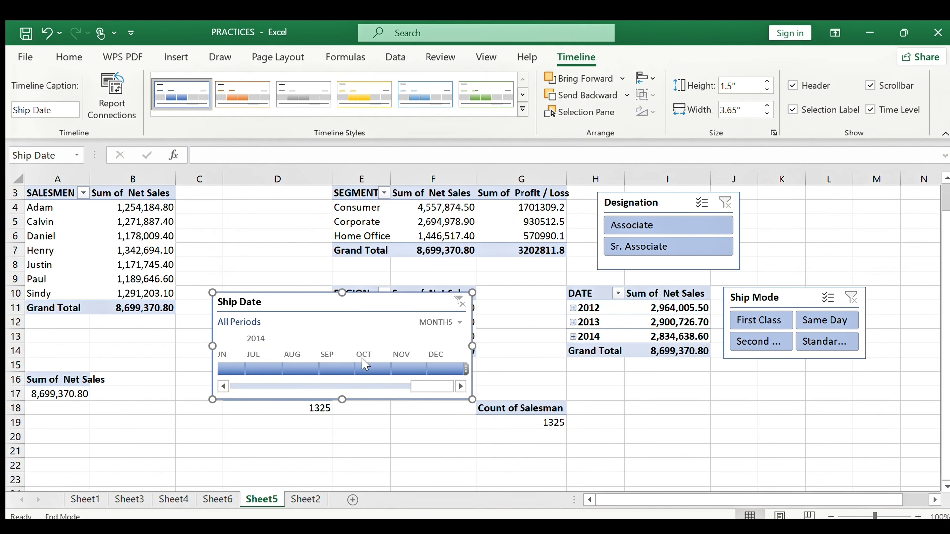
left_click(382, 367)
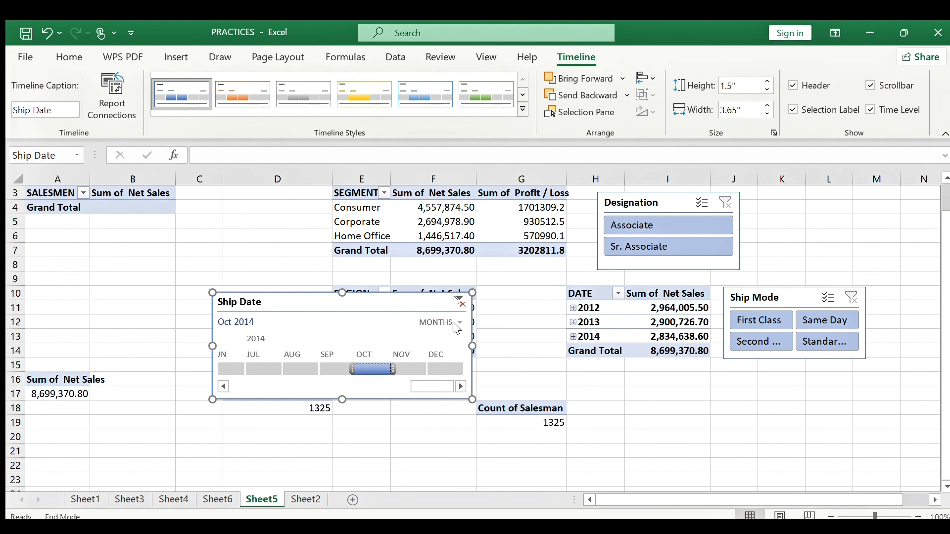
Group the timeline by years, narrow it to 1.87", and move it under the Ship Mode slicer
left_click(460, 341)
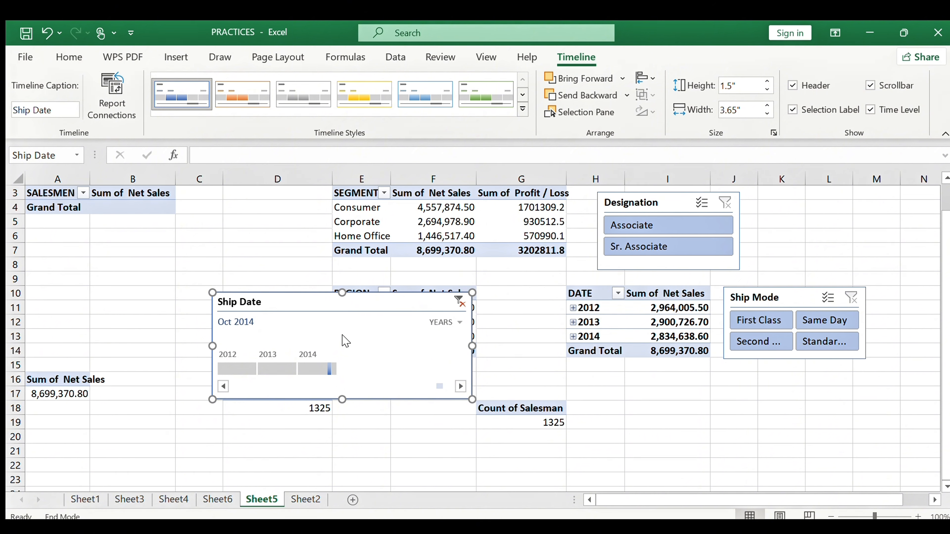
left_click_drag(472, 346, 346, 375)
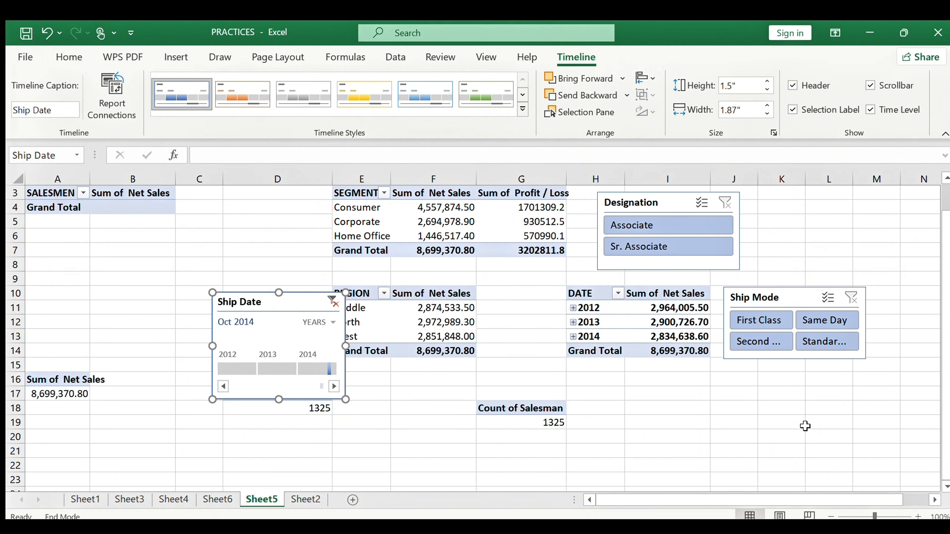
left_click_drag(314, 309, 797, 367)
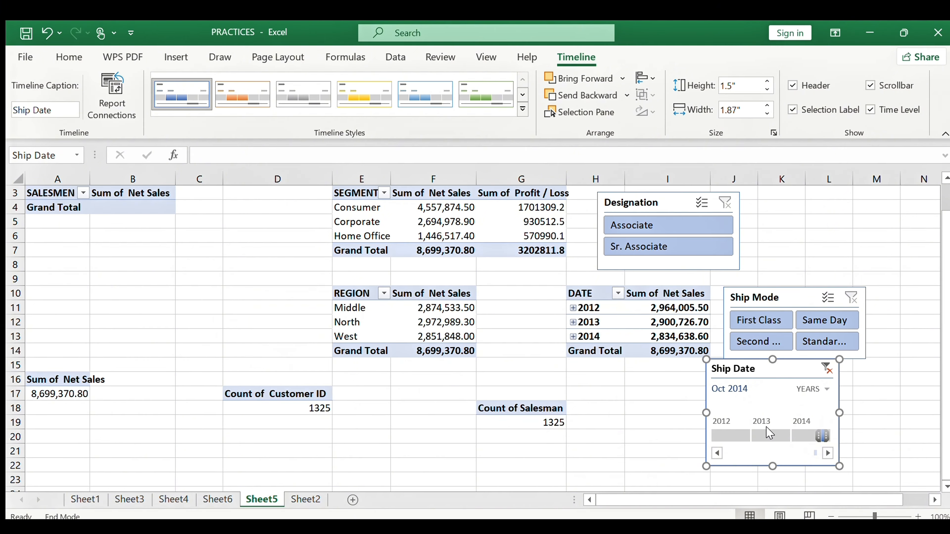
Select 2013 in the timeline and connect it to every pivot table
left_click(769, 435)
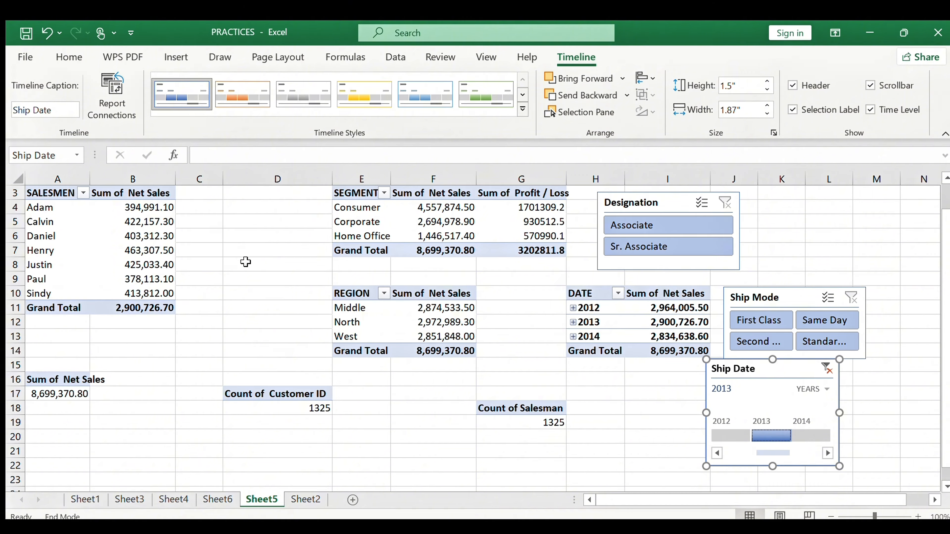
left_click(98, 99)
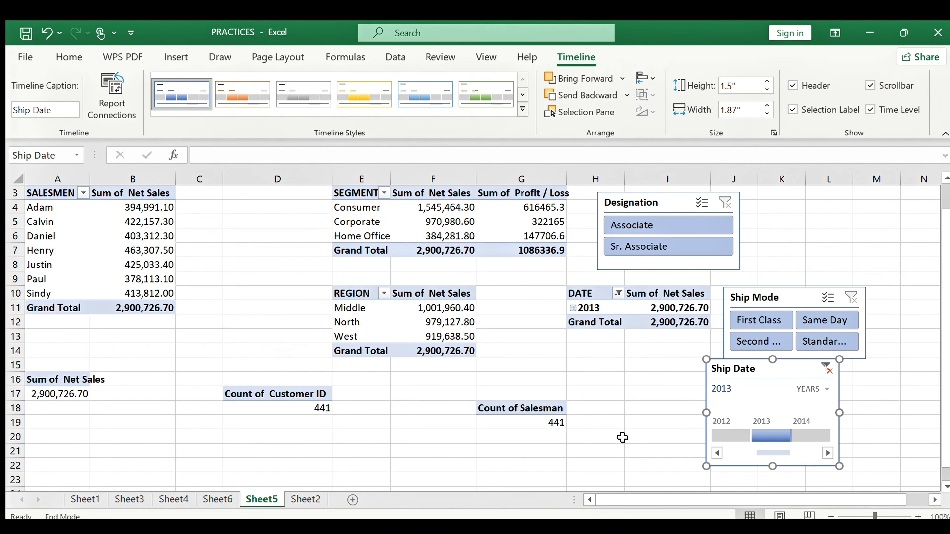
Select 2012 in the Ship Date timeline and Associate in the Designation slicer
left_click(733, 435)
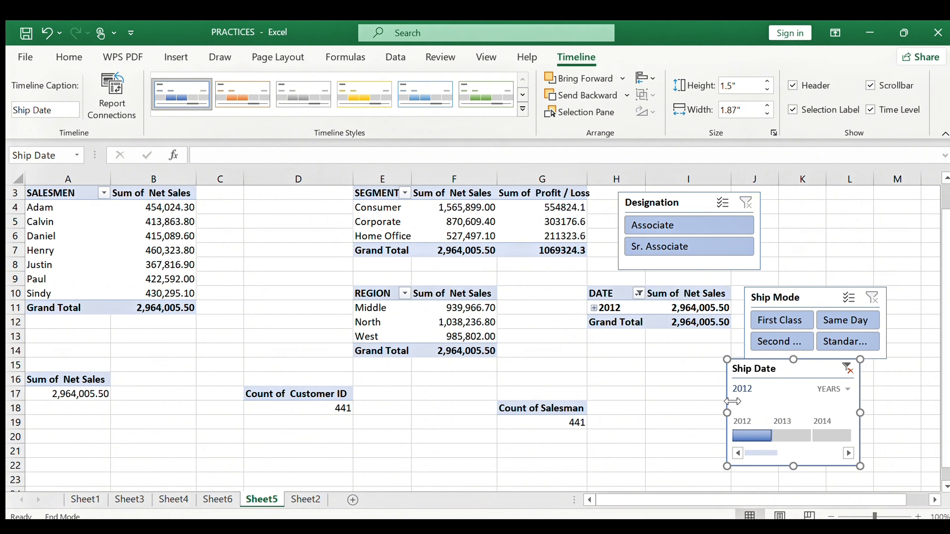
left_click(660, 223)
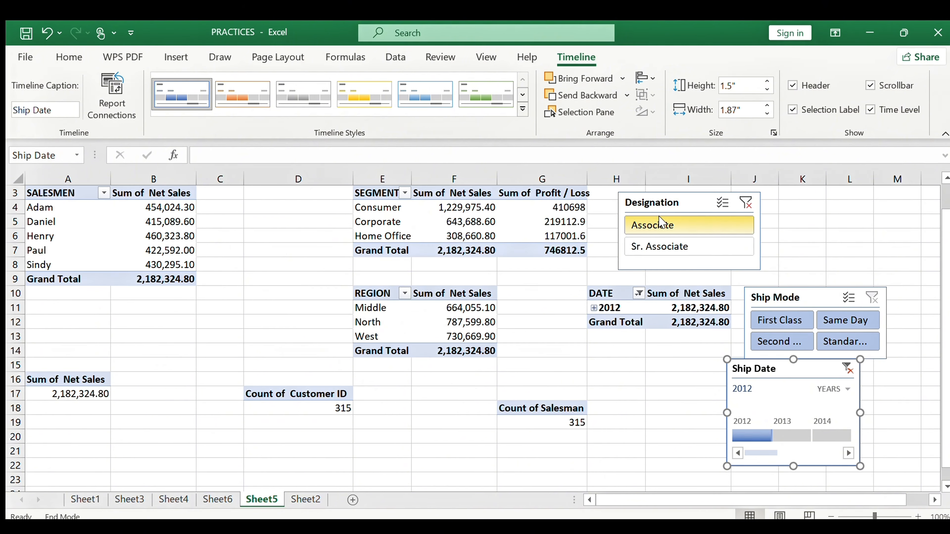